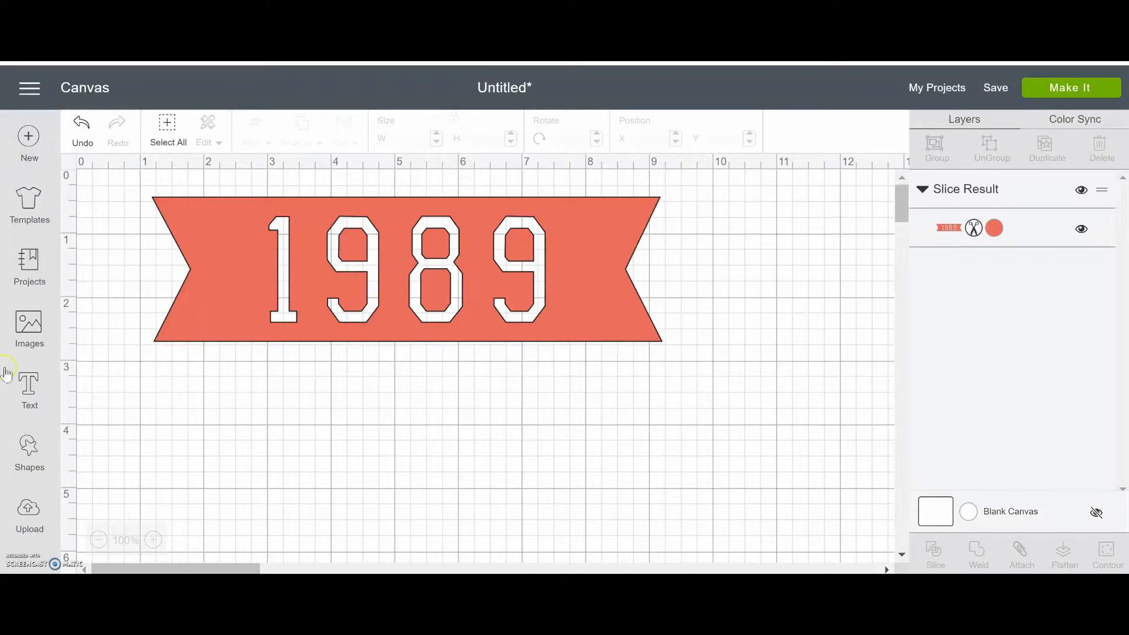
# Search the image library for "banner" and insert the coral banner with the pink inner border.
pyautogui.click(34, 327)
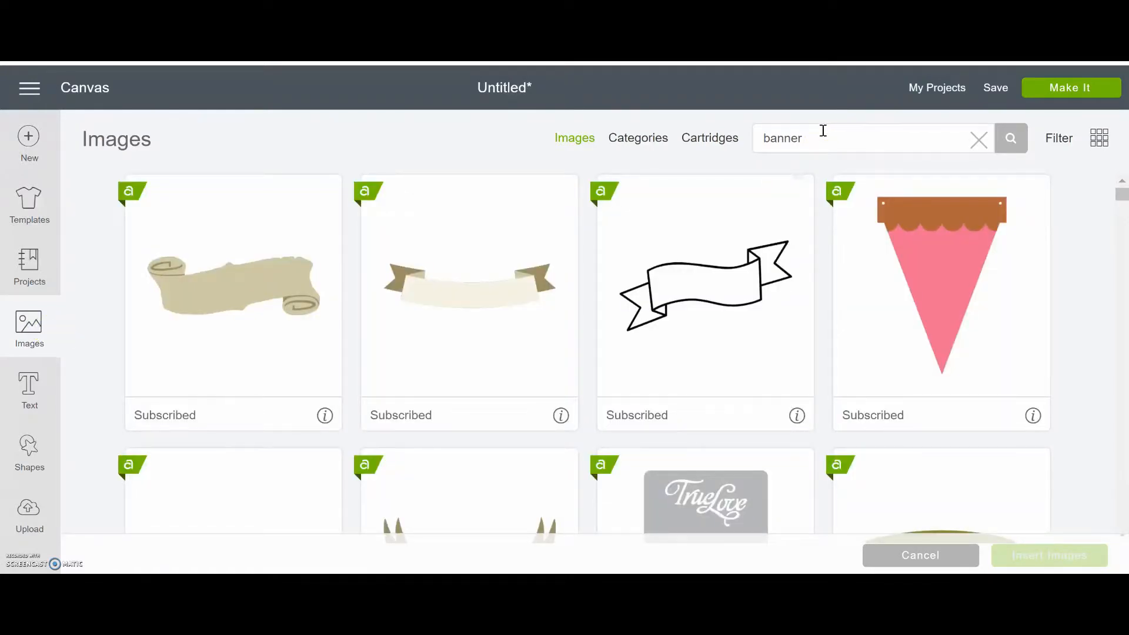
pyautogui.scroll(-1, 1123, 504)
pyautogui.scroll(-12, 1123, 504)
pyautogui.scroll(-12, 1123, 505)
pyautogui.scroll(-12, 1123, 504)
pyautogui.scroll(-12, 1124, 505)
pyautogui.scroll(-12, 1124, 504)
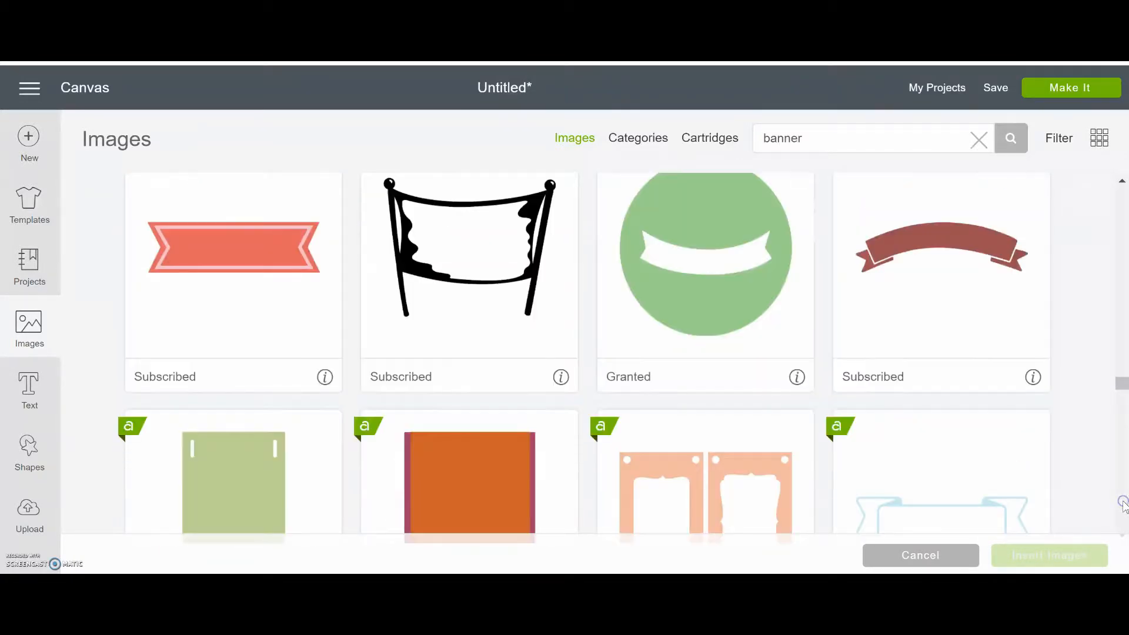
pyautogui.click(241, 247)
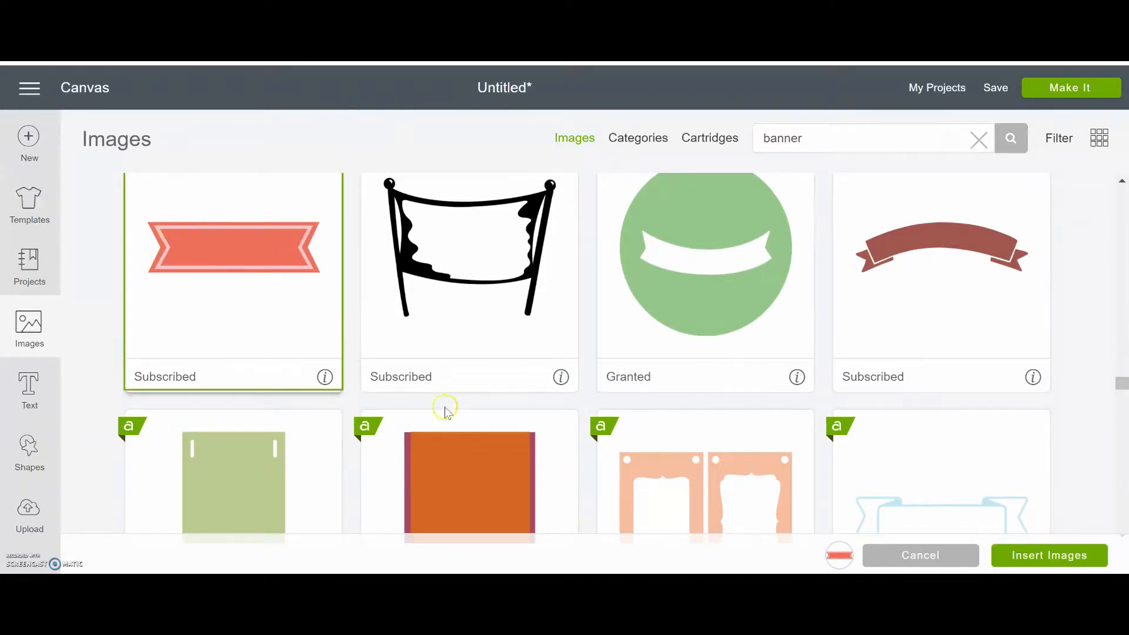
pyautogui.click(1024, 550)
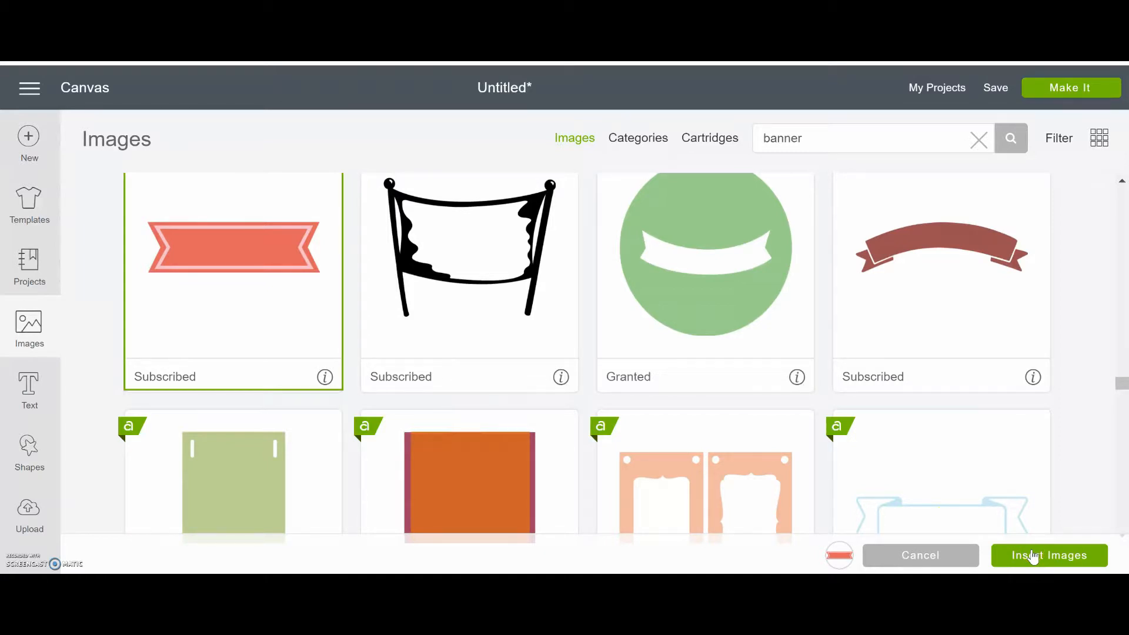
pyautogui.click(1031, 555)
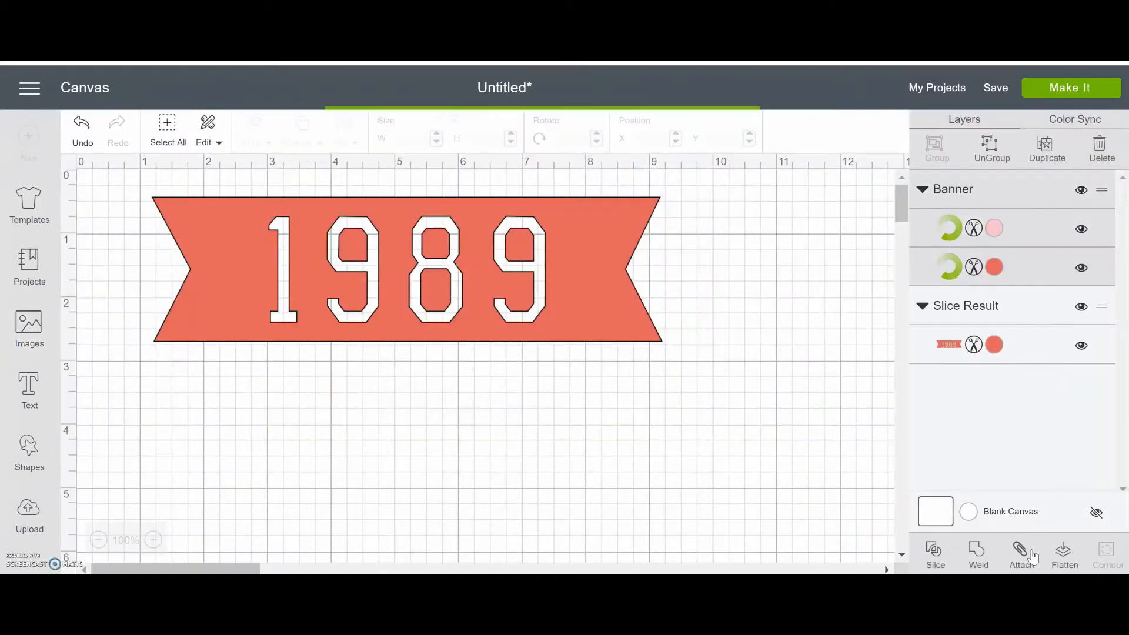
# Set the inserted banner's width to 8 inches.
pyautogui.moveTo(761, 434); pyautogui.dragTo(619, 352)
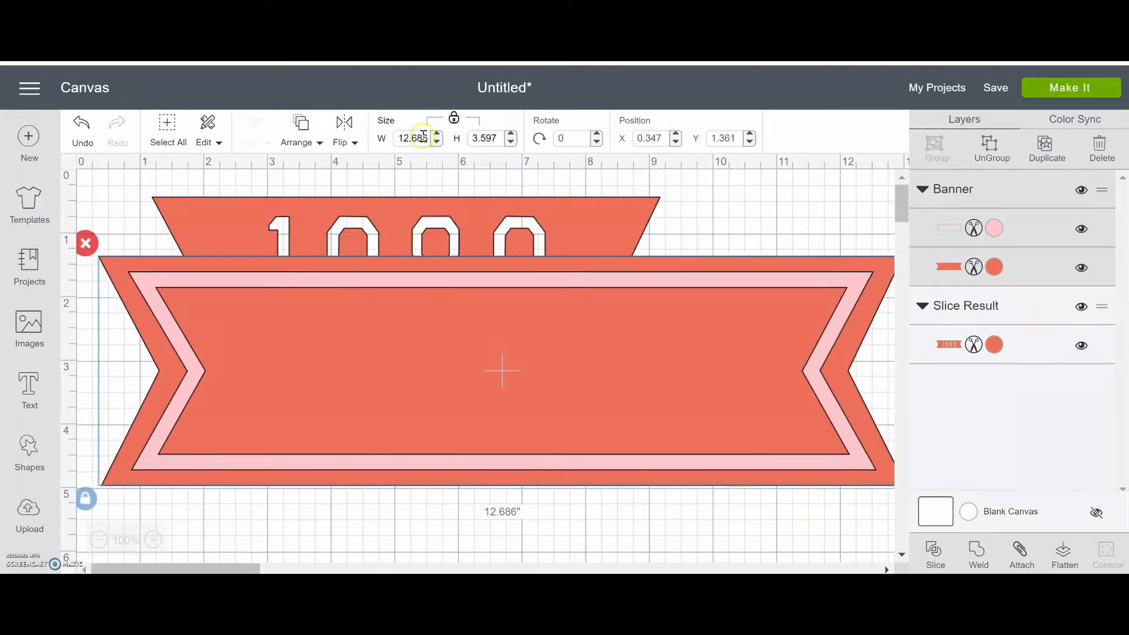
pyautogui.click(400, 136)
pyautogui.write('8')
pyautogui.press('Return')
# Move the new banner just below the existing 1989 banner and hide its pink border layer.
pyautogui.moveTo(473, 361); pyautogui.dragTo(534, 478)
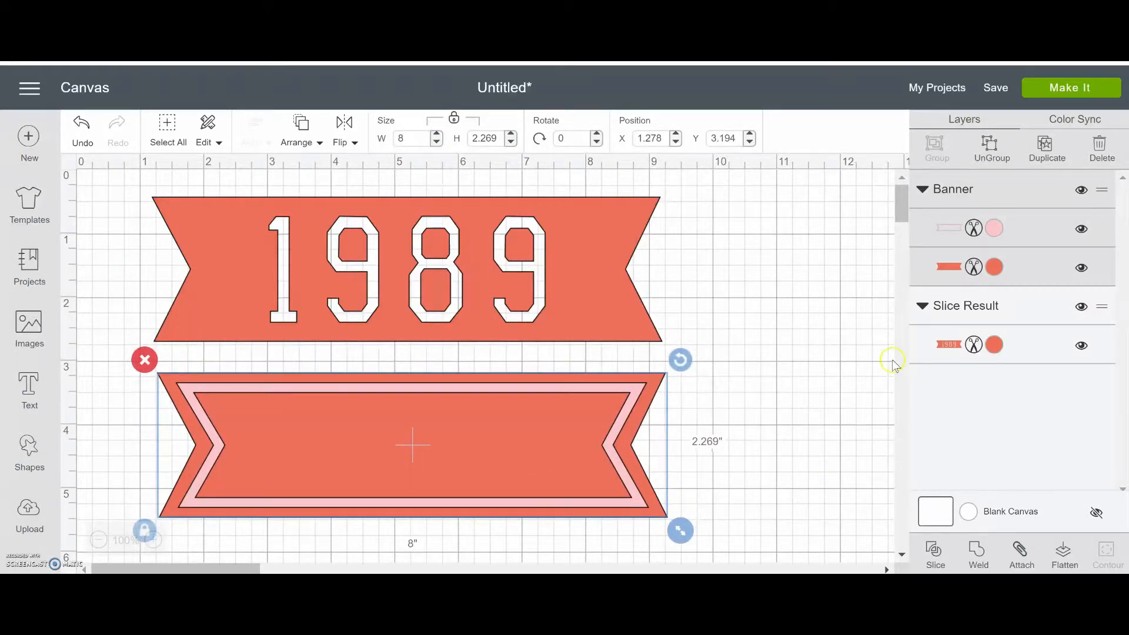
pyautogui.click(1083, 230)
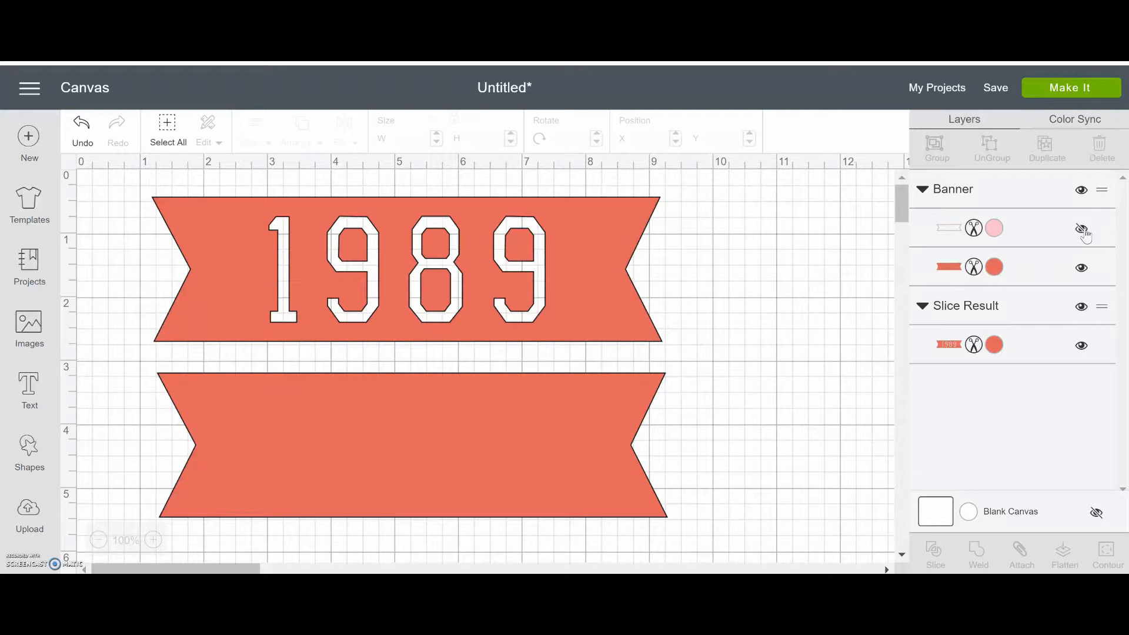
pyautogui.moveTo(407, 422); pyautogui.dragTo(406, 408)
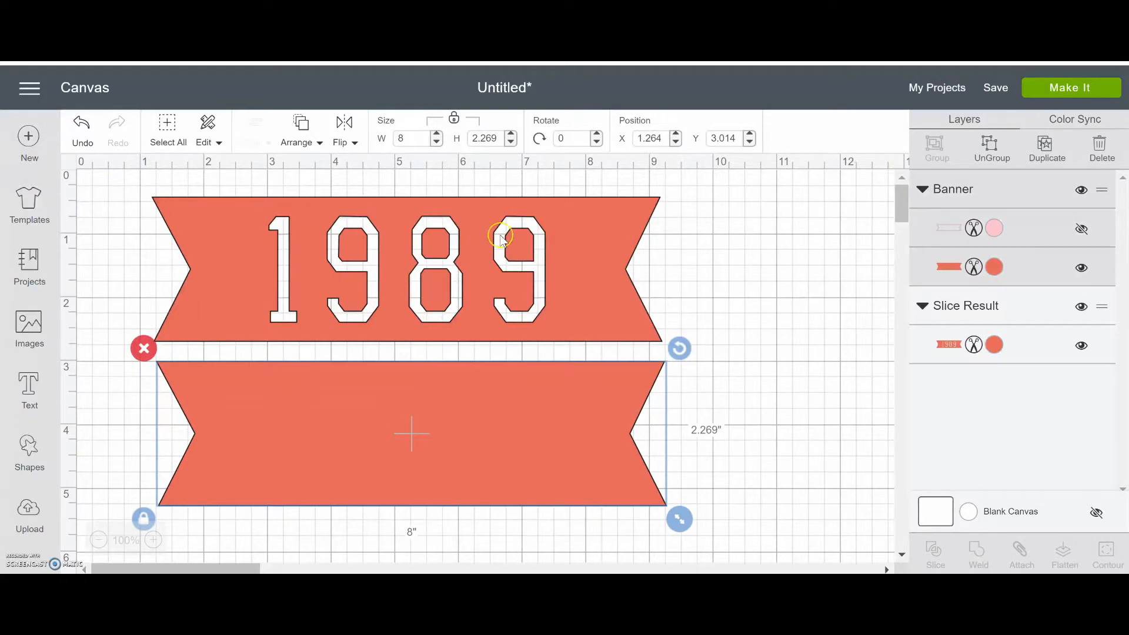
# Add a text object reading 1989.
pyautogui.click(29, 386)
pyautogui.click(363, 483)
pyautogui.write('1')
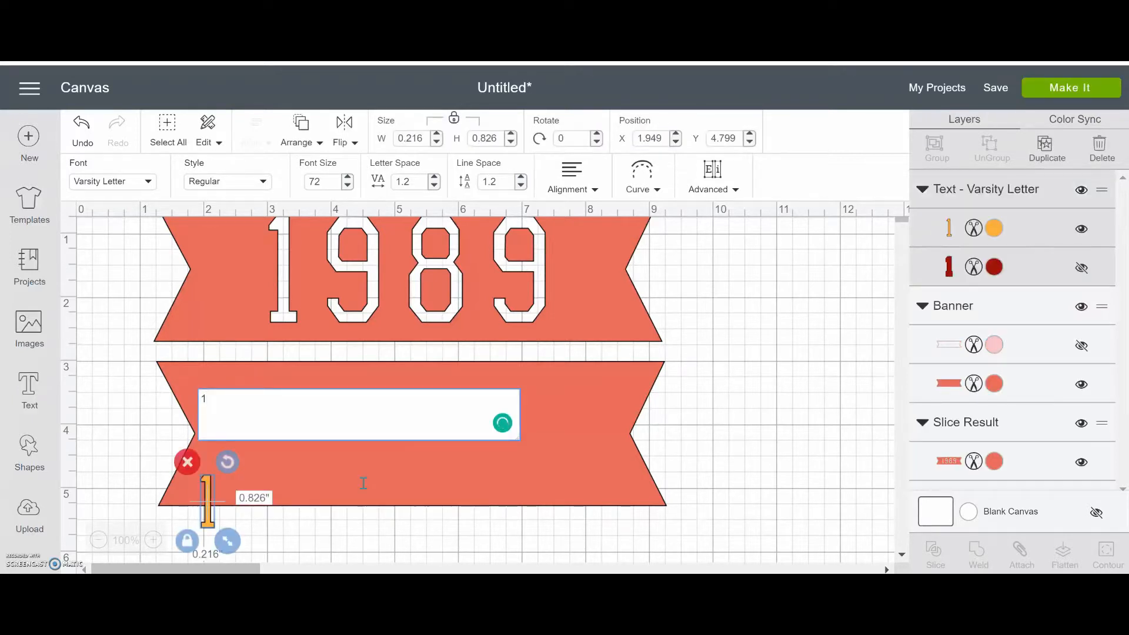
pyautogui.write('989')
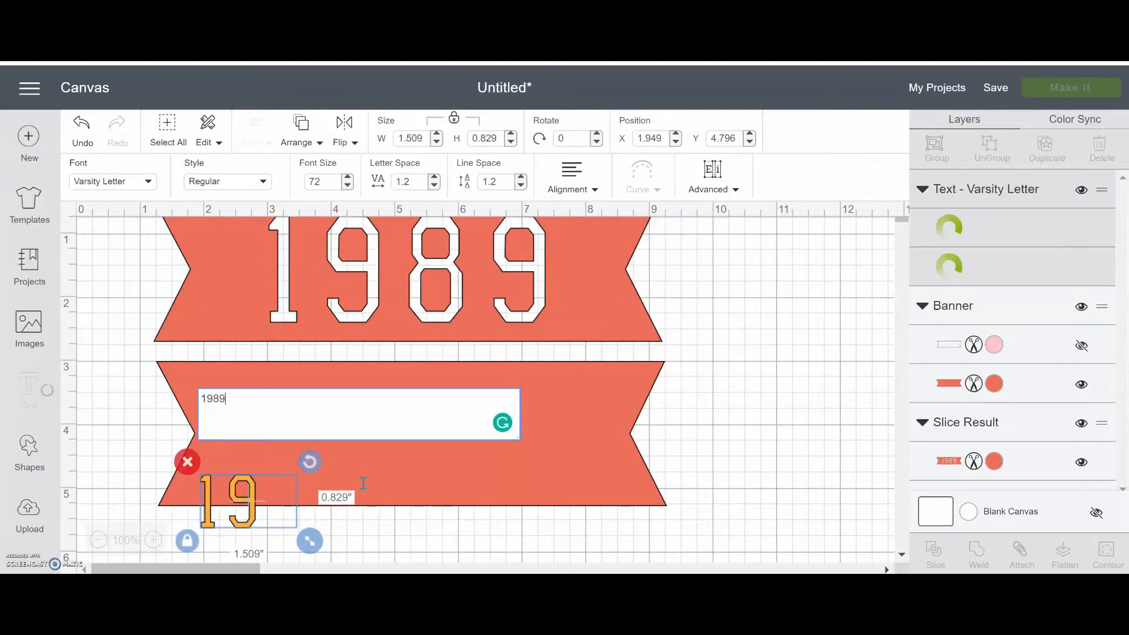
pyautogui.click(362, 482)
# Place the 1989 text on the blank lower banner and enlarge it to about 4.3 inches wide.
pyautogui.moveTo(345, 511); pyautogui.dragTo(499, 393)
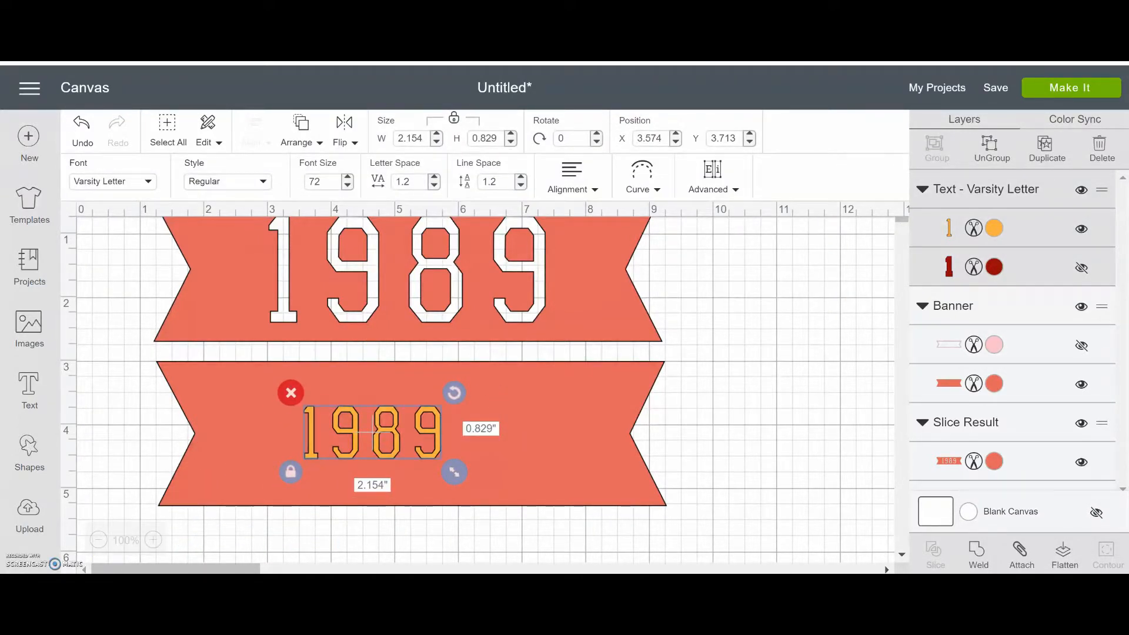
pyautogui.moveTo(438, 454); pyautogui.dragTo(542, 498)
pyautogui.moveTo(505, 427); pyautogui.dragTo(523, 428)
# Select the 1989 text together with the lower banner and align both with Center.
pyautogui.click(165, 424)
pyautogui.moveTo(164, 422); pyautogui.dragTo(403, 506)
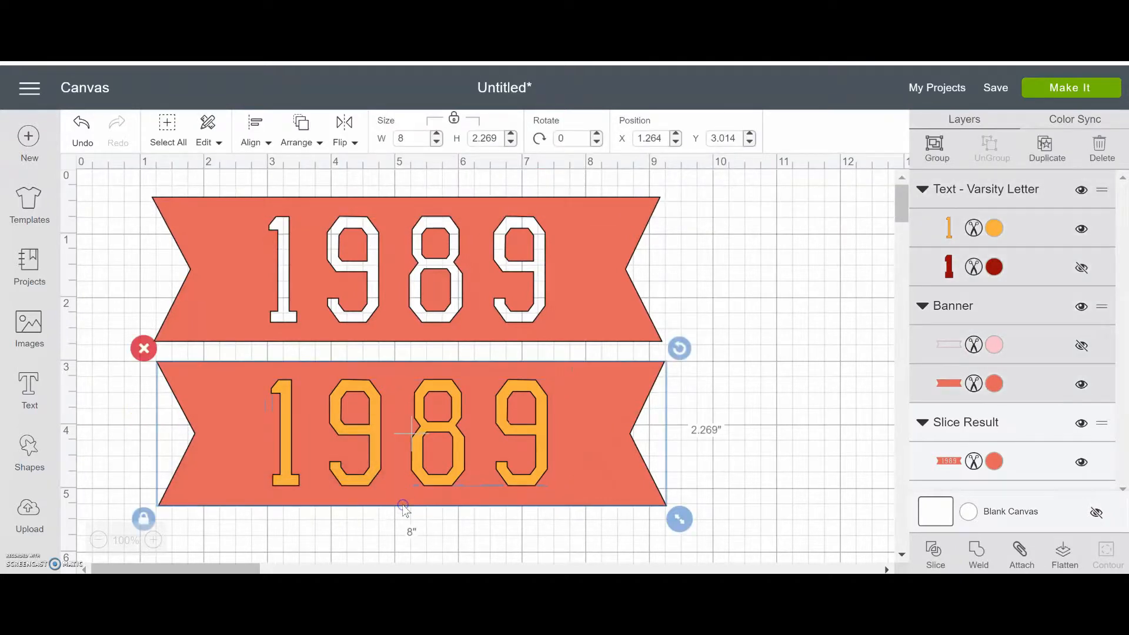
pyautogui.click(256, 127)
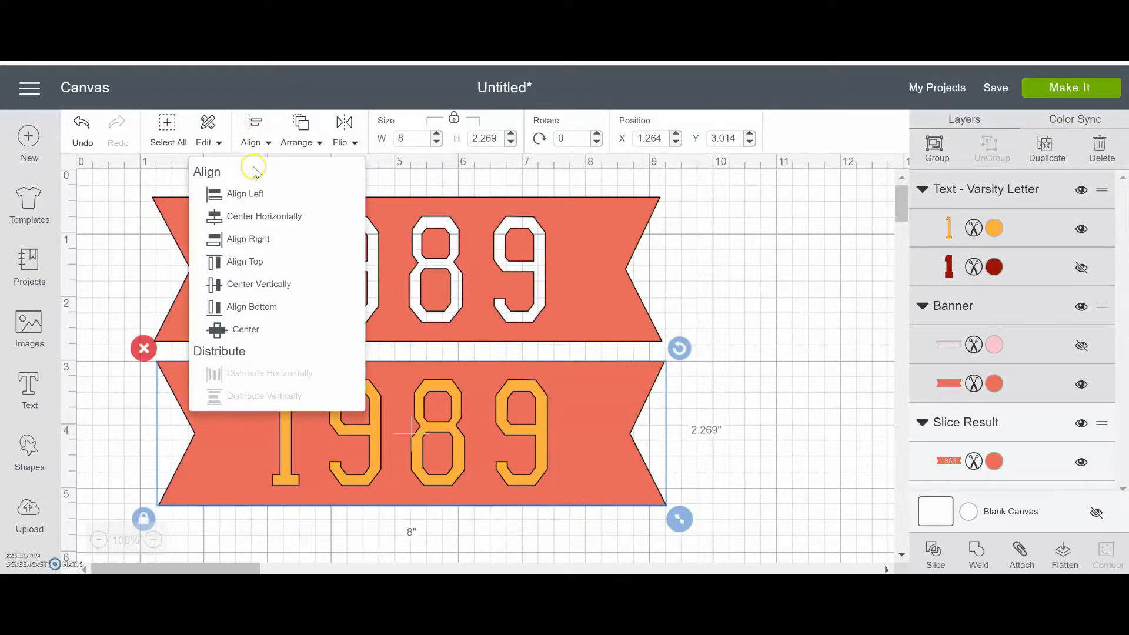
pyautogui.click(245, 330)
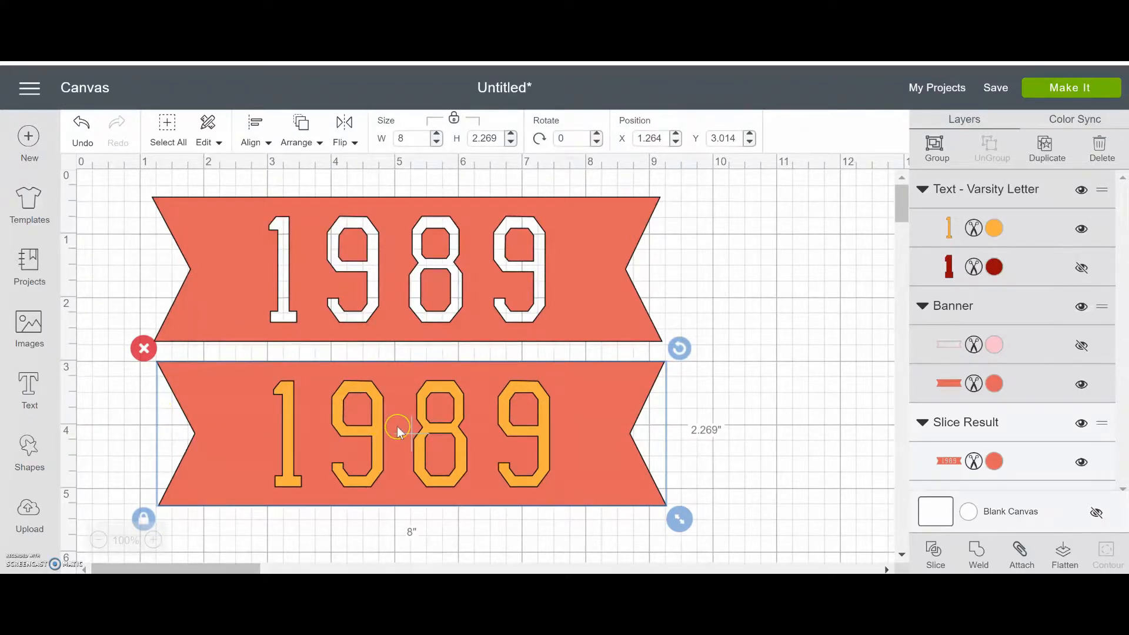
# Slice the 1989 text out of the lower banner.
pyautogui.click(782, 462)
pyautogui.moveTo(126, 413); pyautogui.dragTo(418, 485)
pyautogui.click(936, 556)
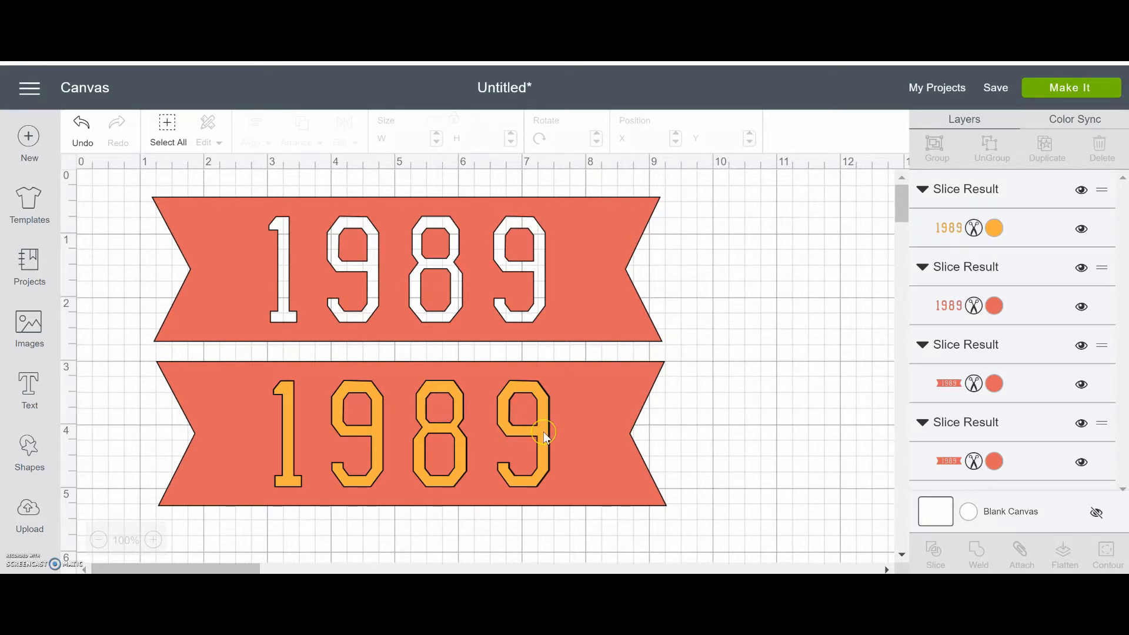
# Pull the yellow and coral 1989 slice pieces off the lower banner and delete the yellow piece.
pyautogui.moveTo(543, 432); pyautogui.dragTo(850, 462)
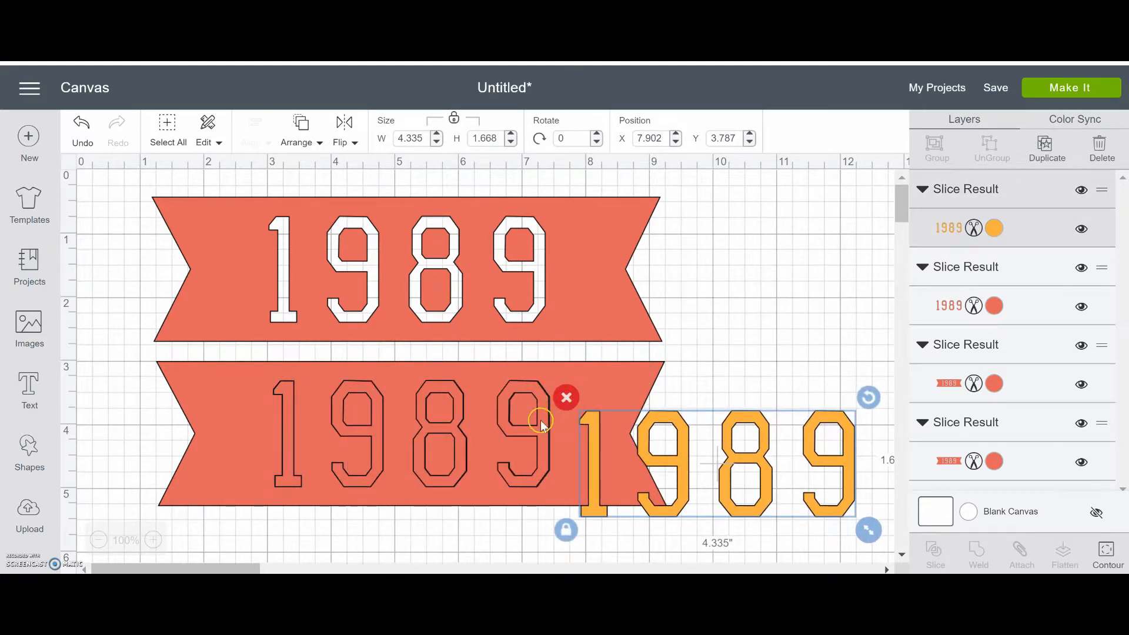
pyautogui.moveTo(542, 421); pyautogui.dragTo(330, 476)
pyautogui.click(628, 390)
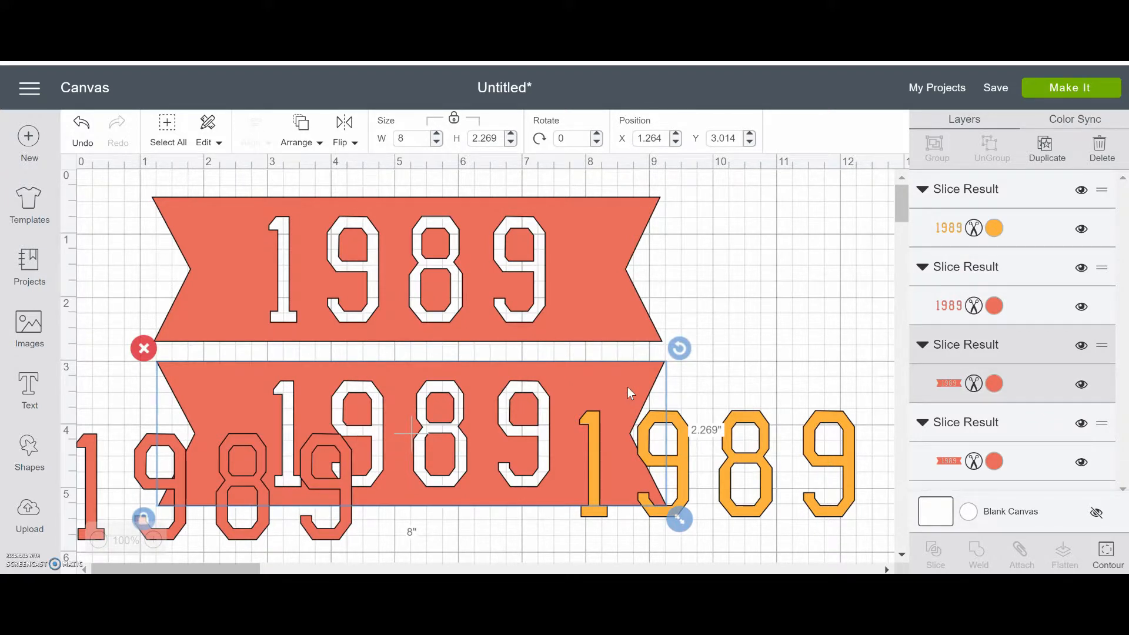
pyautogui.click(768, 500)
pyautogui.click(567, 398)
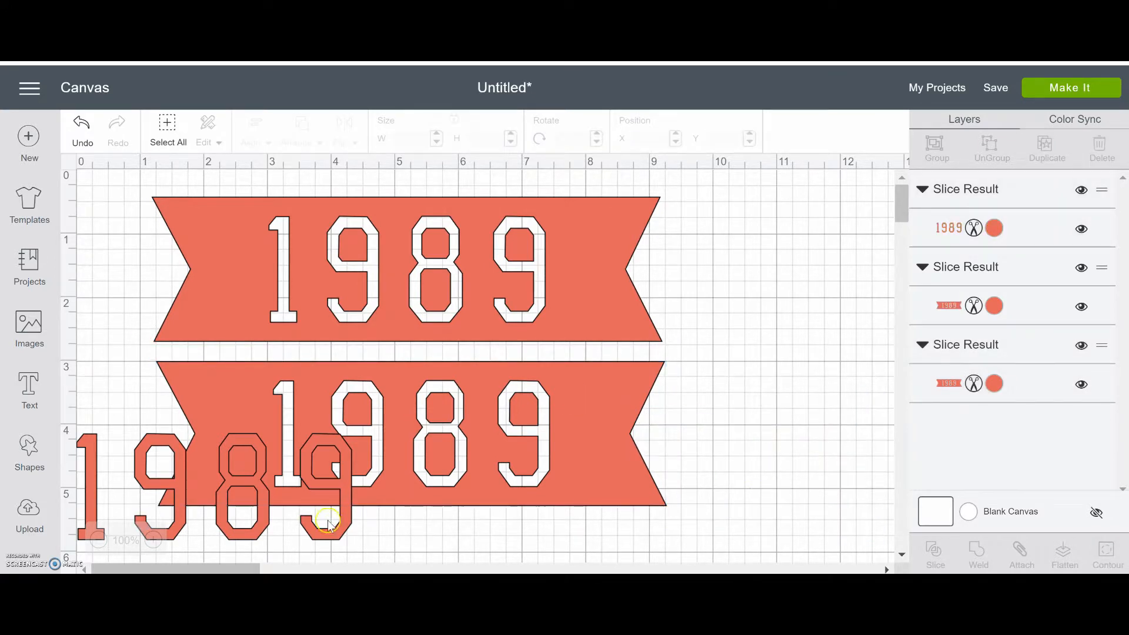
# Delete the leftover coral 1989 digits and nudge the lower banner slightly upward.
pyautogui.moveTo(348, 516); pyautogui.dragTo(535, 477)
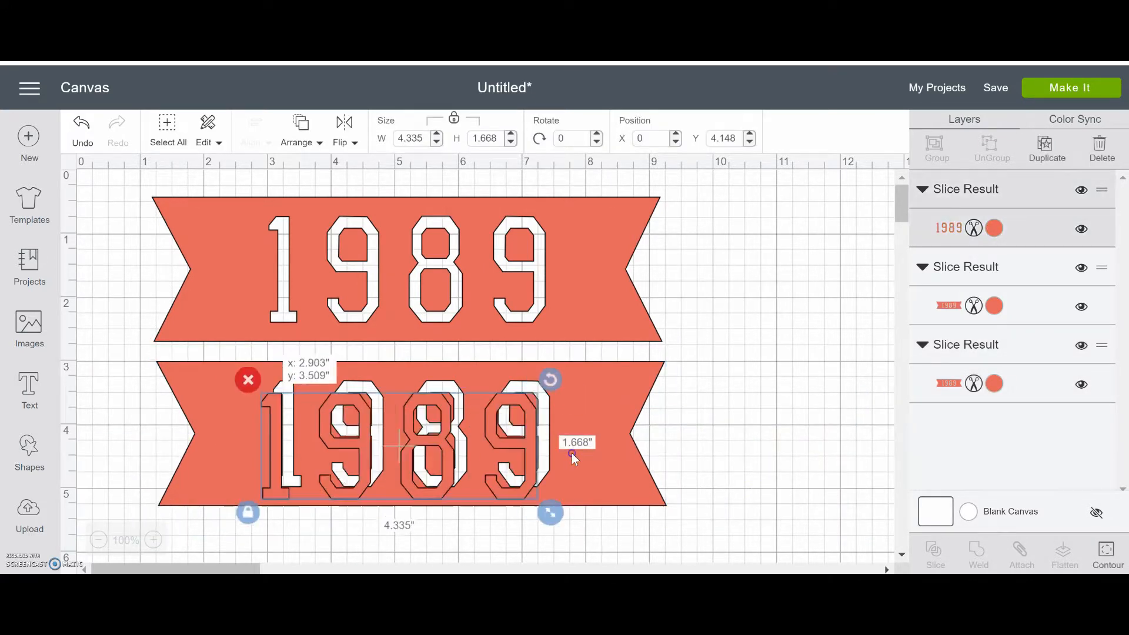
pyautogui.click(248, 379)
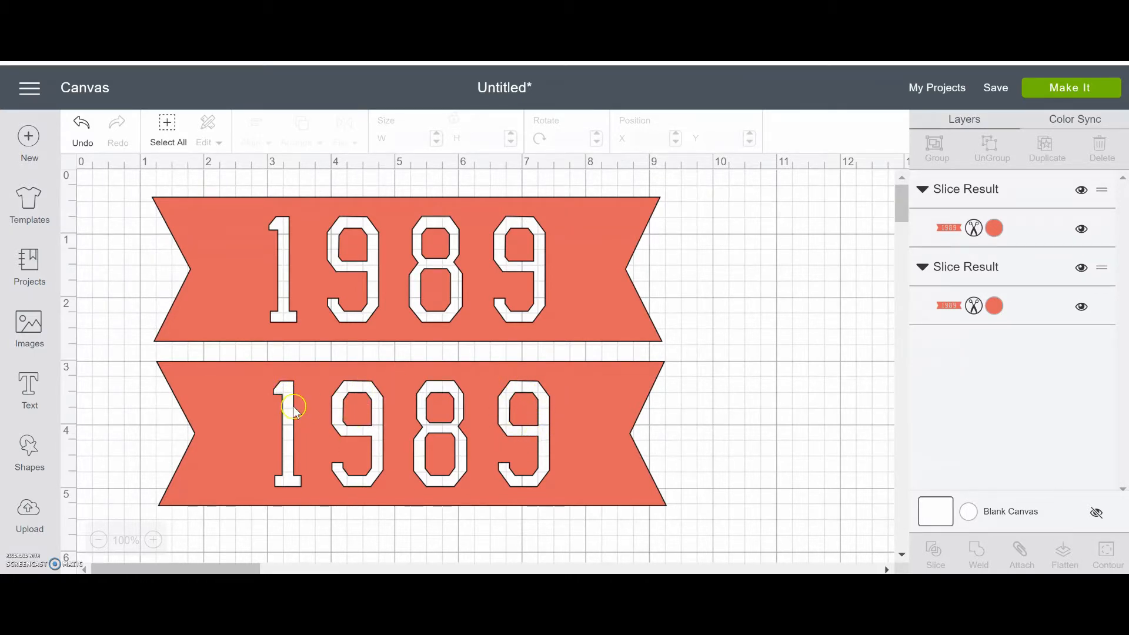
pyautogui.moveTo(588, 465)
pyautogui.mouseDown()
pyautogui.moveTo(618, 460)
pyautogui.moveTo(587, 464)
pyautogui.mouseUp()
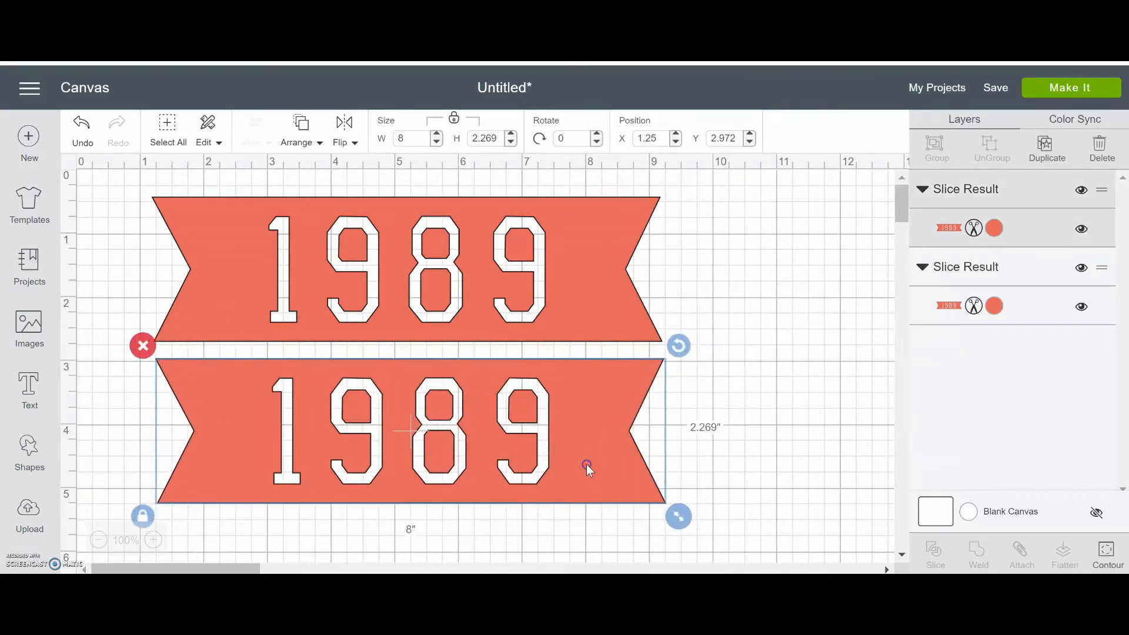
# Preview the banners on the cutting mat, return to the canvas, and undo back to before the coral digits were deleted.
pyautogui.click(1046, 87)
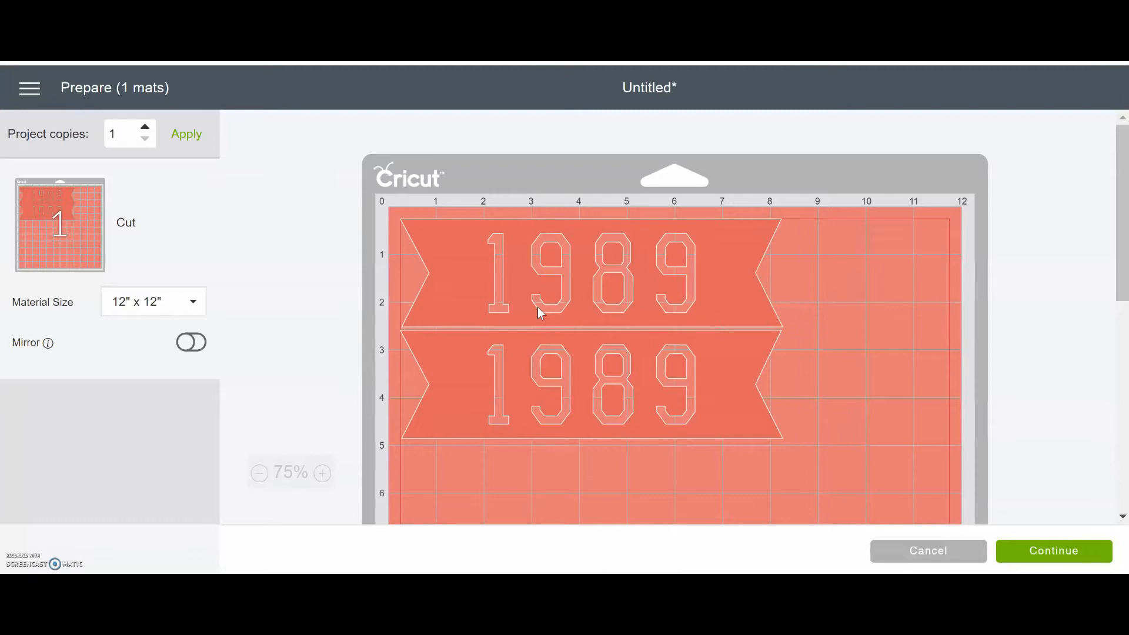
pyautogui.click(948, 553)
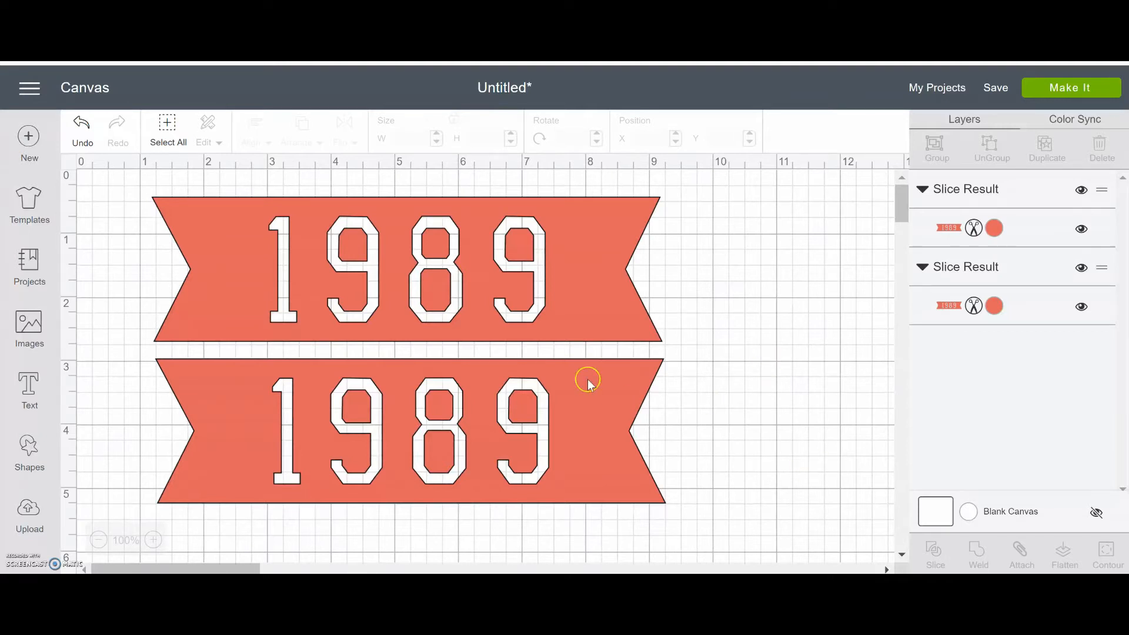
pyautogui.hotkey('ctrl', 'z')
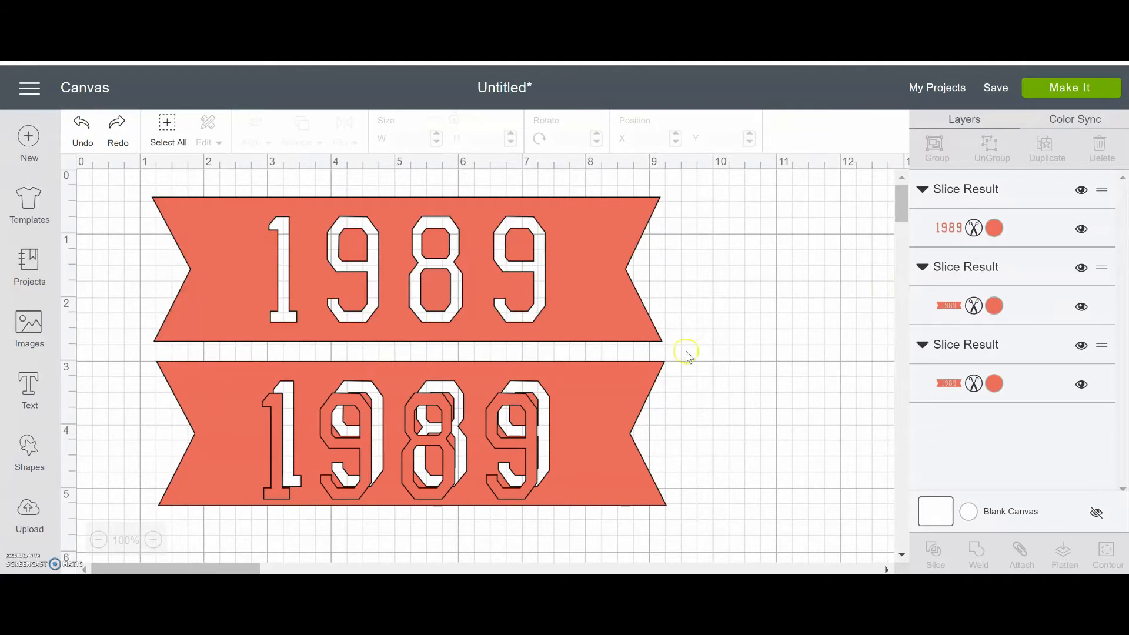
# Move the loose coral 1989 digits off the lower banner and recolor that banner Black.
pyautogui.moveTo(531, 448); pyautogui.dragTo(852, 361)
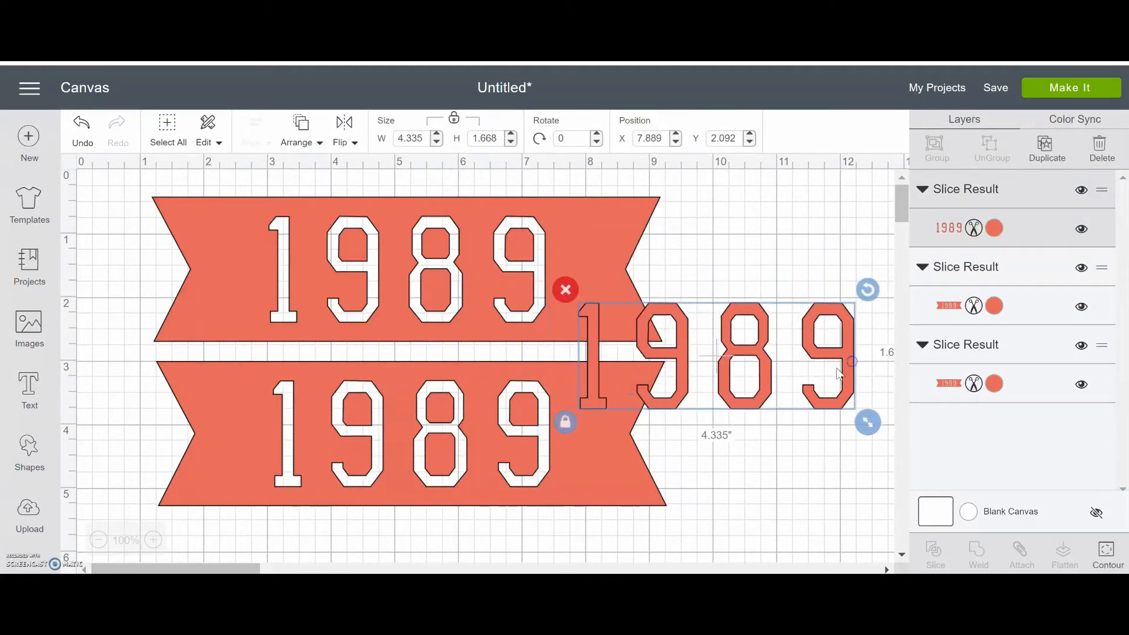
pyautogui.moveTo(247, 429); pyautogui.dragTo(225, 425)
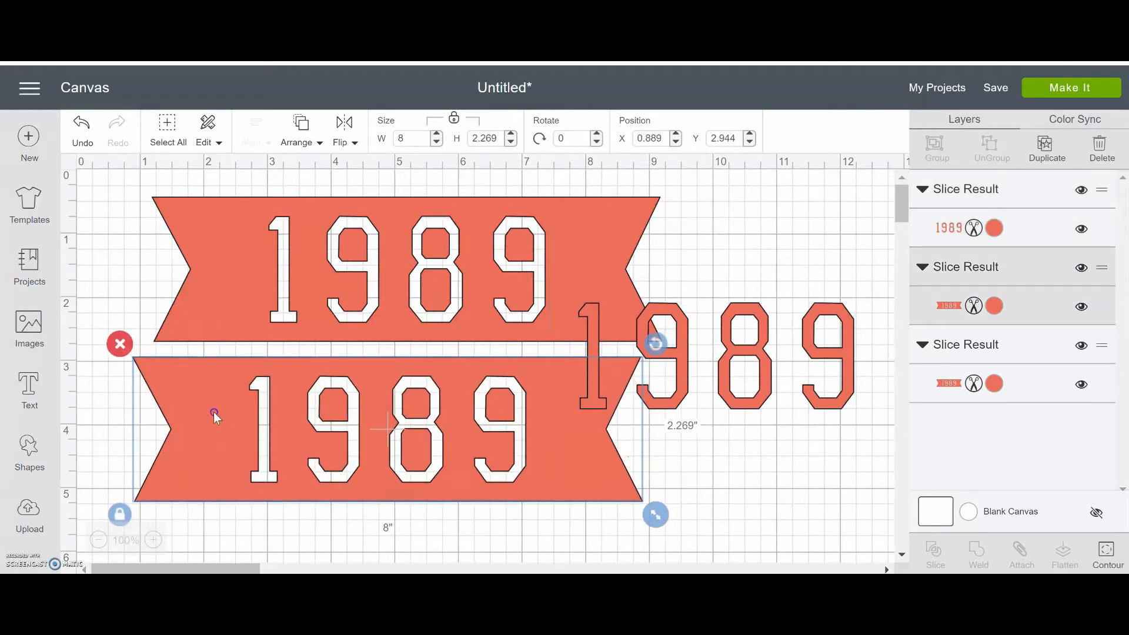
pyautogui.click(995, 307)
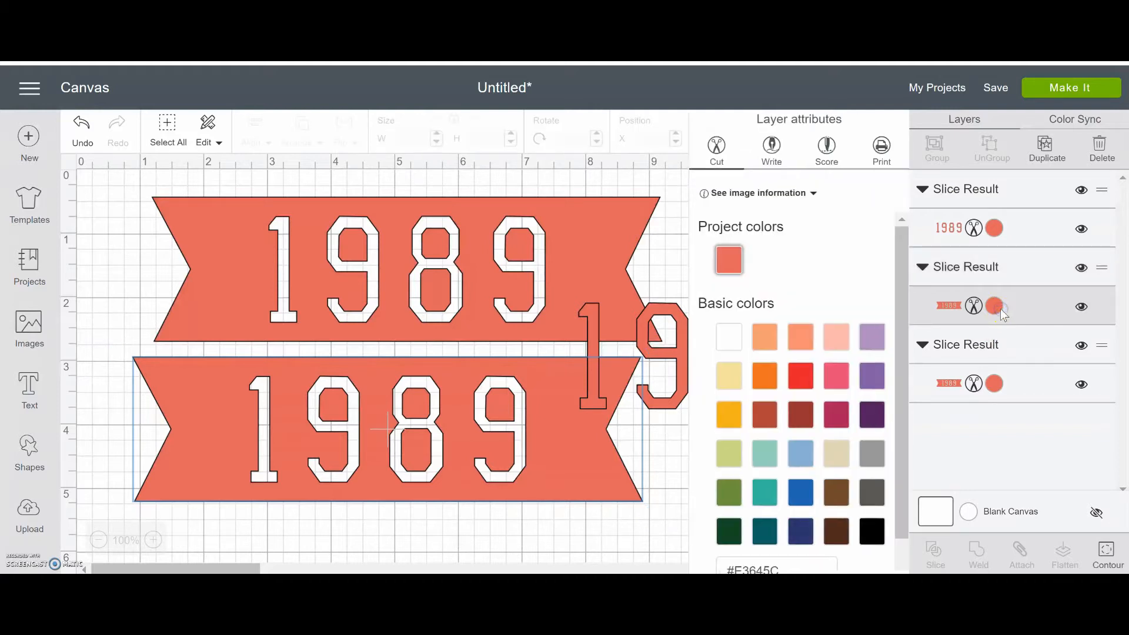
pyautogui.click(874, 531)
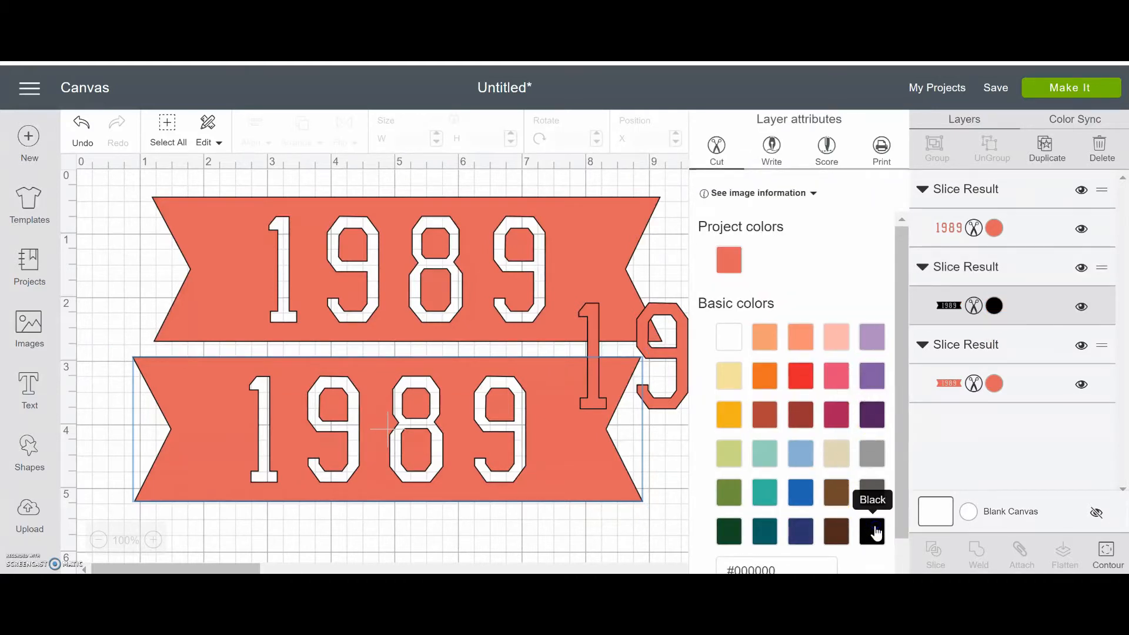
pyautogui.click(652, 406)
# Recolor the loose 1989 digits Candycorn.
pyautogui.moveTo(679, 359); pyautogui.dragTo(662, 428)
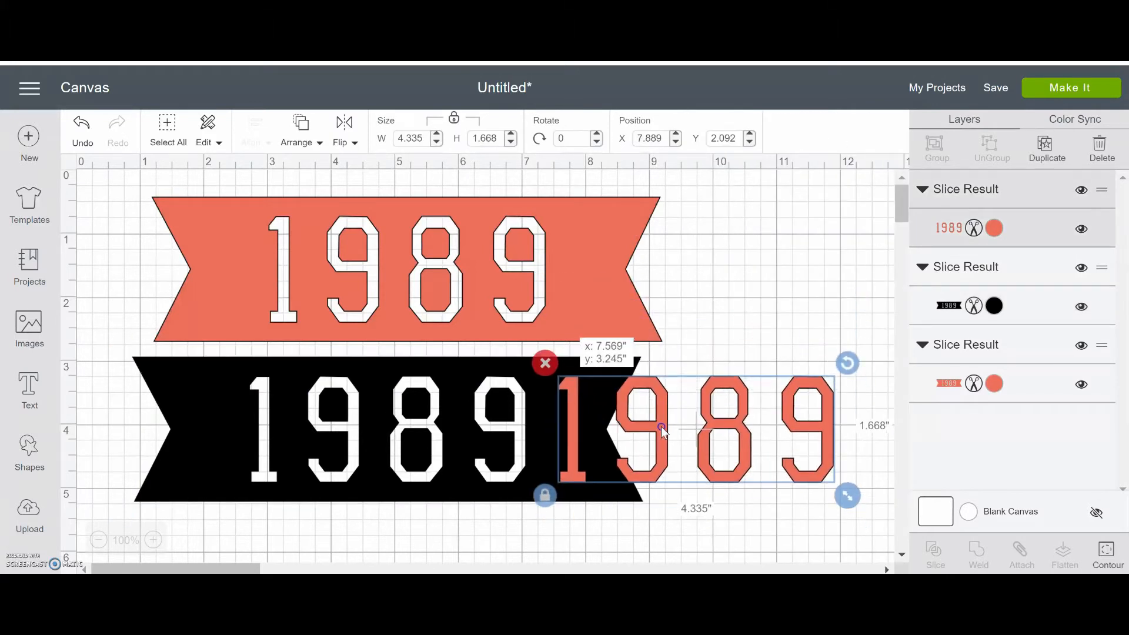
pyautogui.click(994, 383)
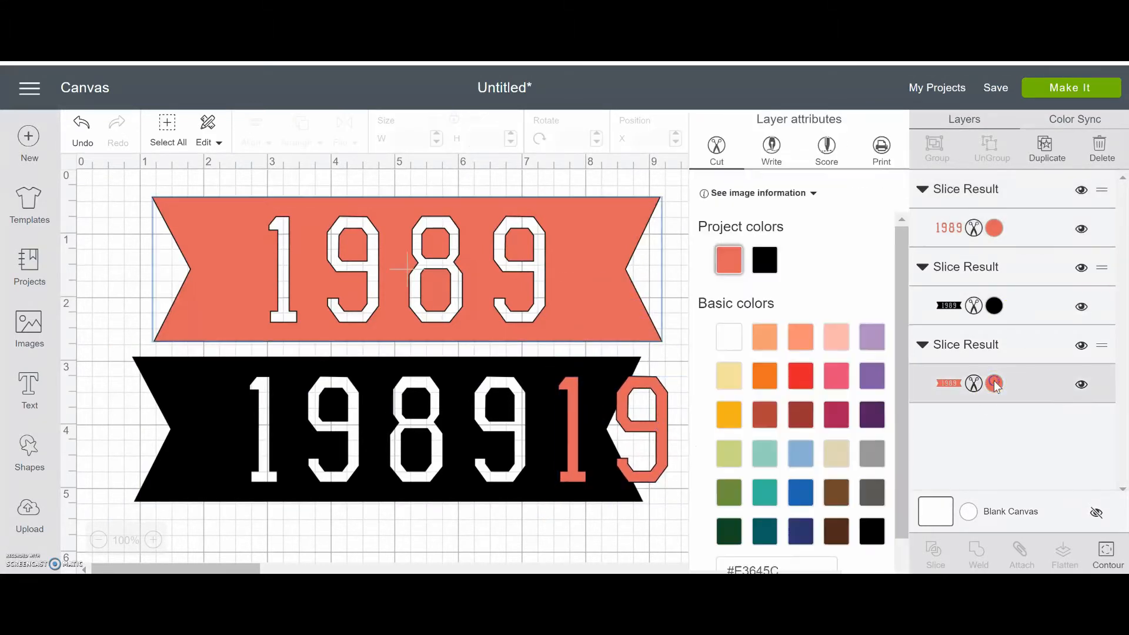
pyautogui.click(994, 228)
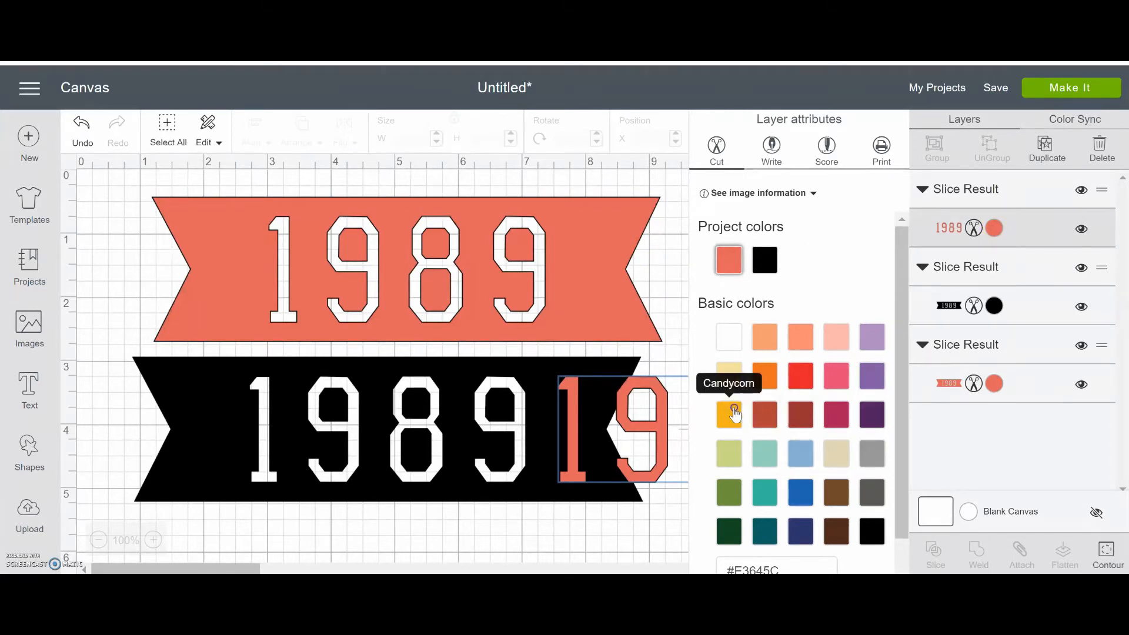
pyautogui.click(735, 413)
pyautogui.click(667, 269)
# Fit the yellow 1989 digits into the black banner's cutout, shift them out of it, and fit them back in.
pyautogui.moveTo(822, 478); pyautogui.dragTo(740, 525)
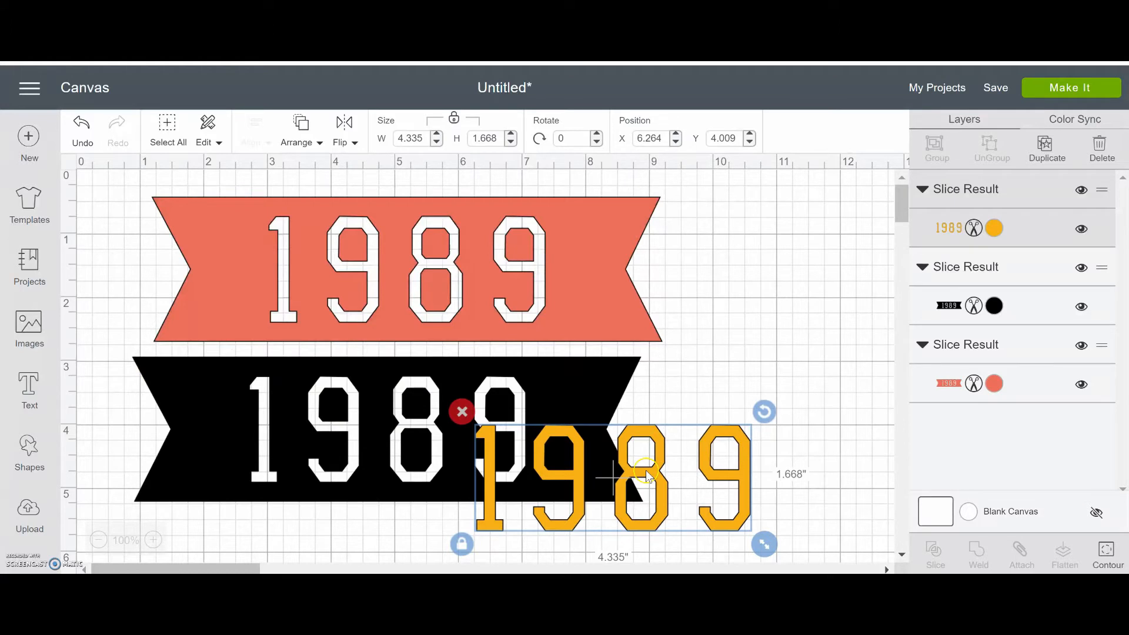
pyautogui.moveTo(746, 492); pyautogui.dragTo(520, 443)
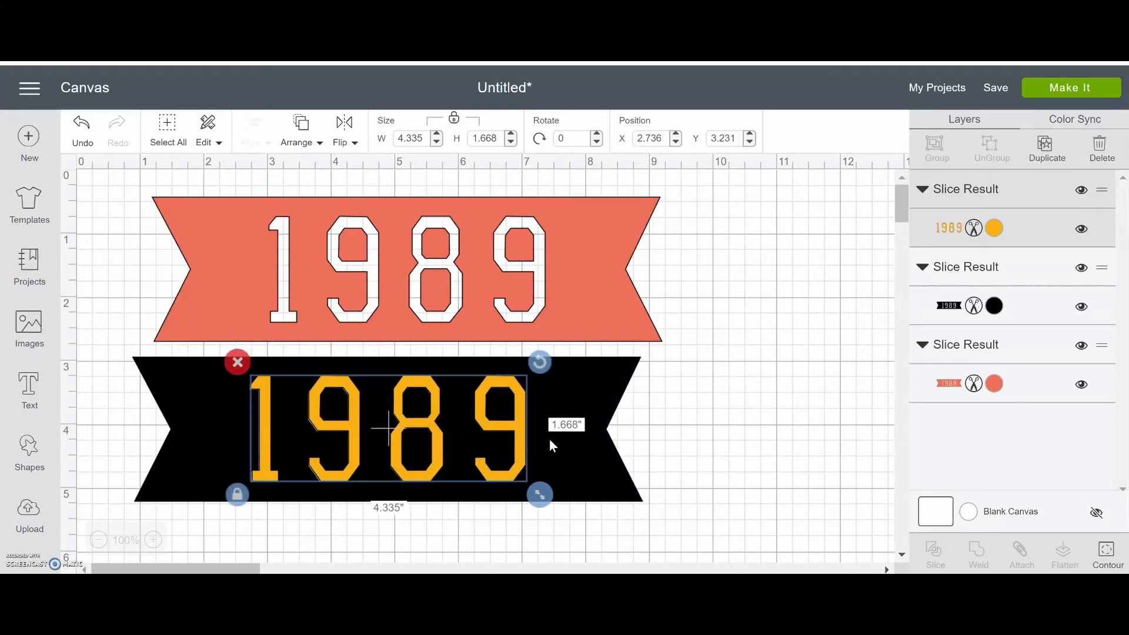
pyautogui.click(751, 421)
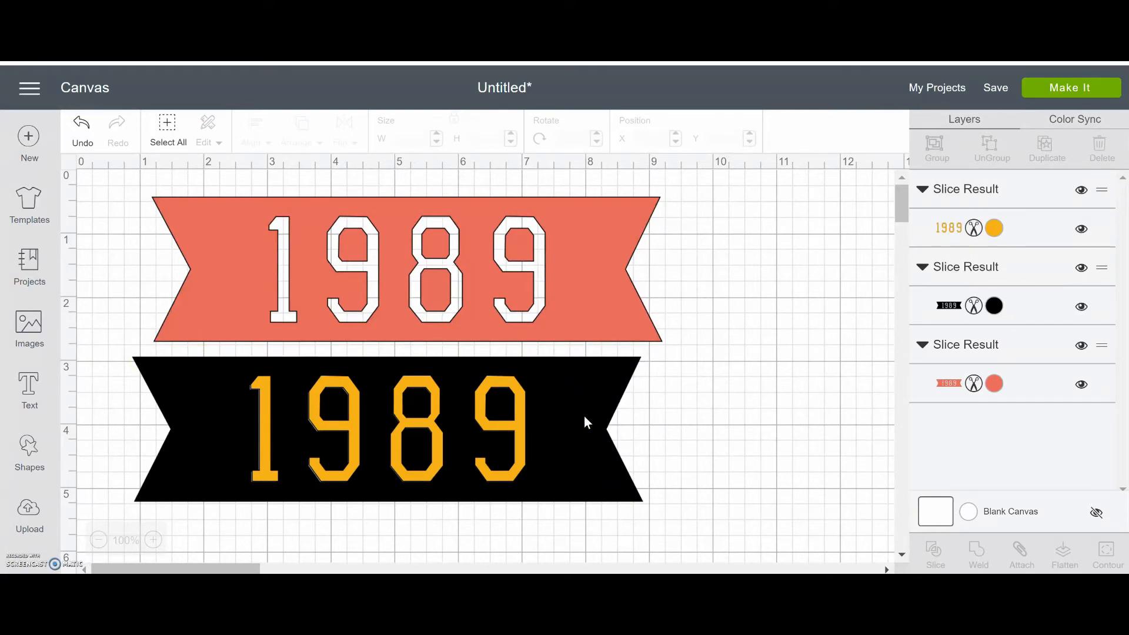
pyautogui.moveTo(522, 423); pyautogui.dragTo(588, 419)
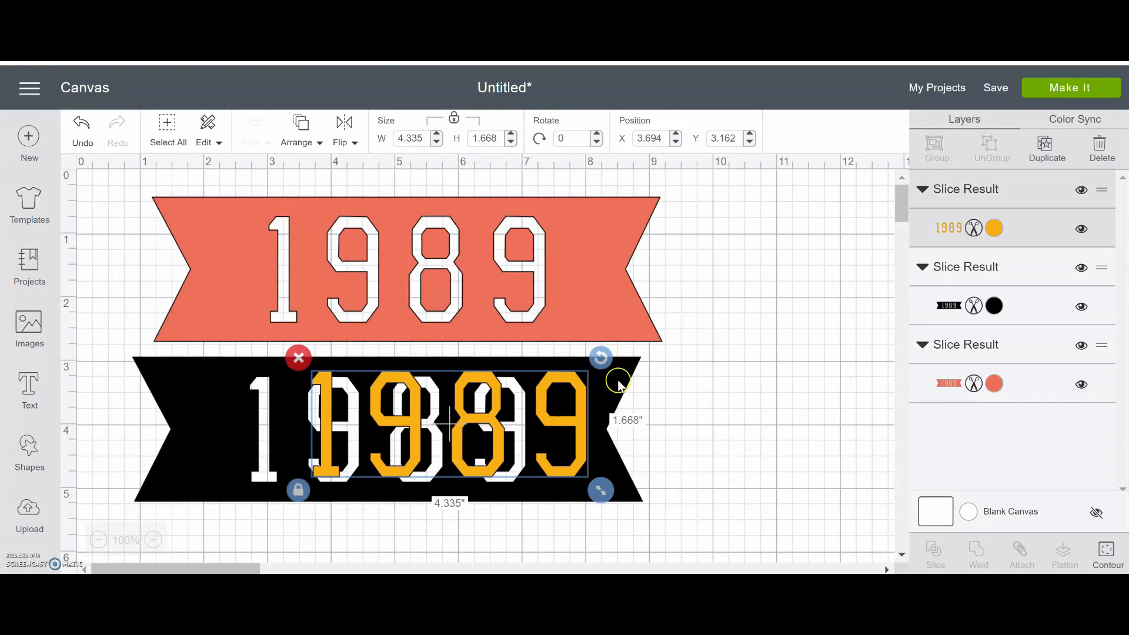
pyautogui.moveTo(579, 420); pyautogui.dragTo(510, 426)
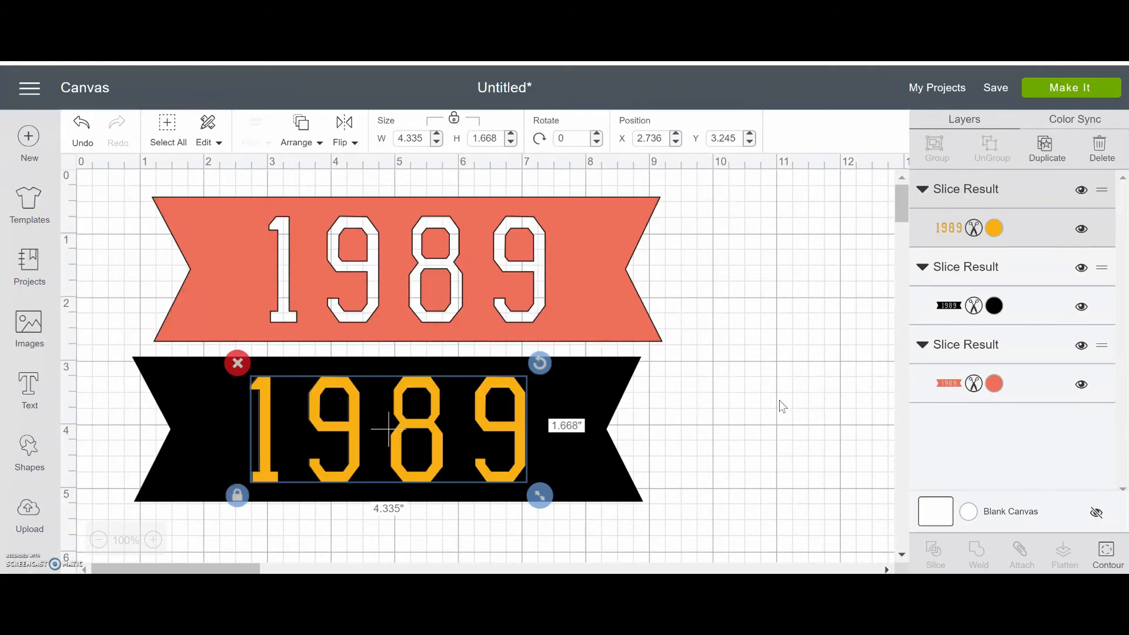
# Try to slice all three pieces with the yellow digits overlapping both banners, and move the digits beside the black banner.
pyautogui.moveTo(517, 436); pyautogui.dragTo(626, 363)
pyautogui.moveTo(735, 460); pyautogui.dragTo(508, 233)
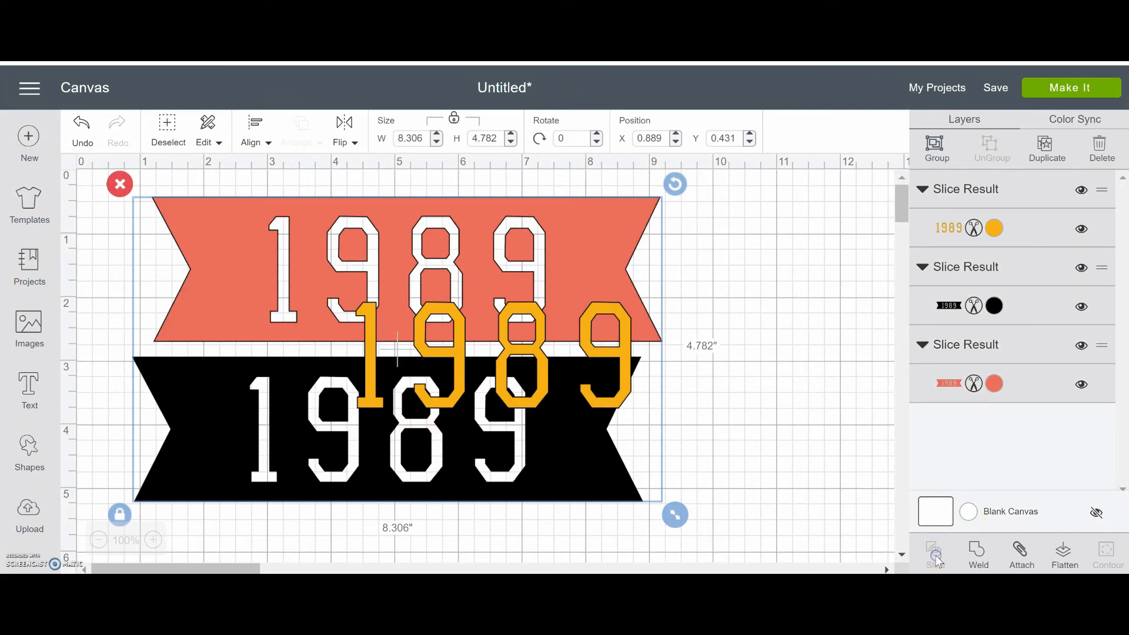
pyautogui.click(822, 454)
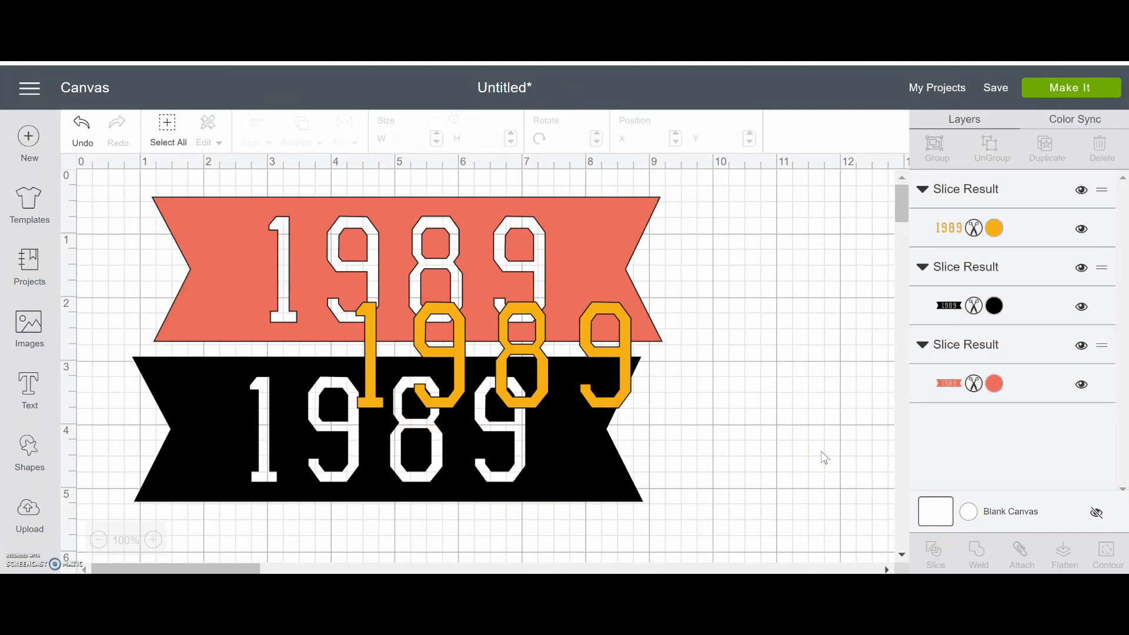
pyautogui.moveTo(630, 383); pyautogui.dragTo(811, 456)
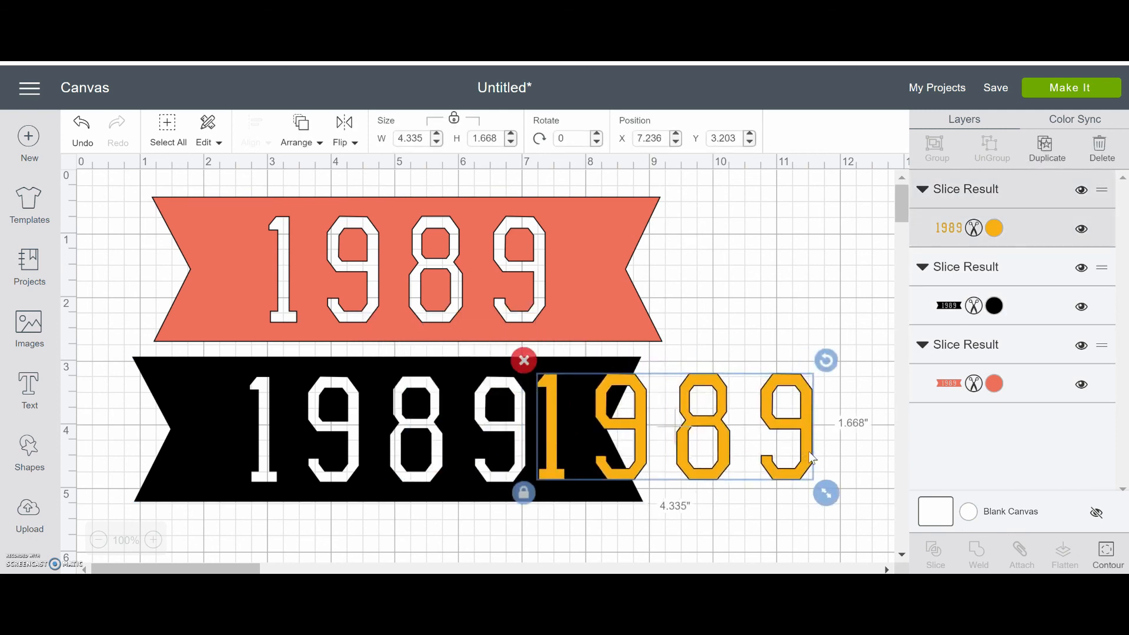